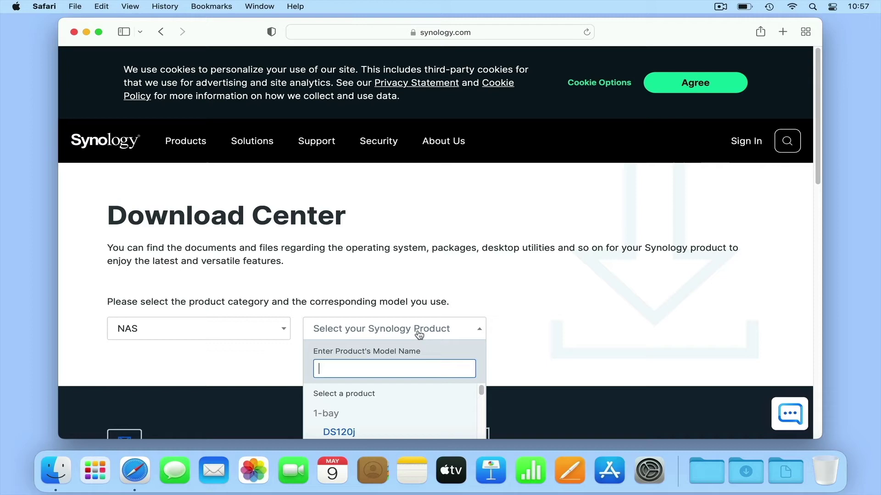
# Find the DS1520+ in Download Center and download Synology Assistant from its Desktop Utilities.
pyautogui.scroll(-3, 418, 334)
pyautogui.write('ds1520')
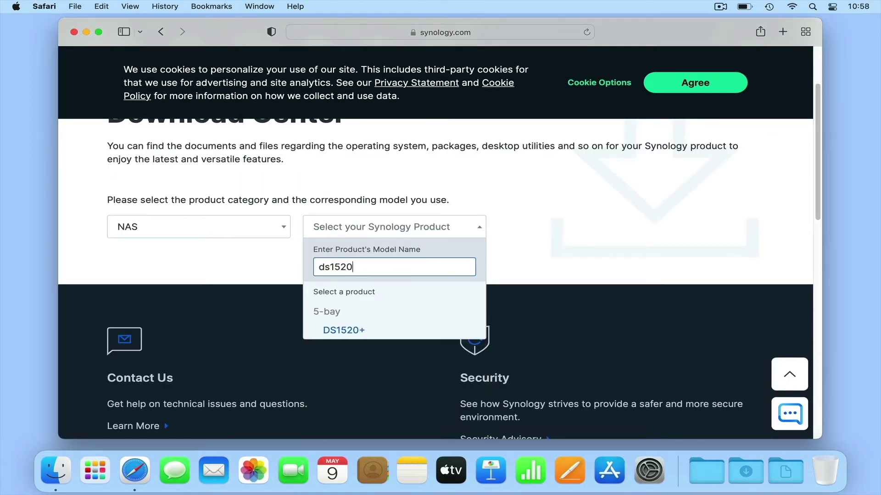
pyautogui.click(406, 331)
pyautogui.click(273, 148)
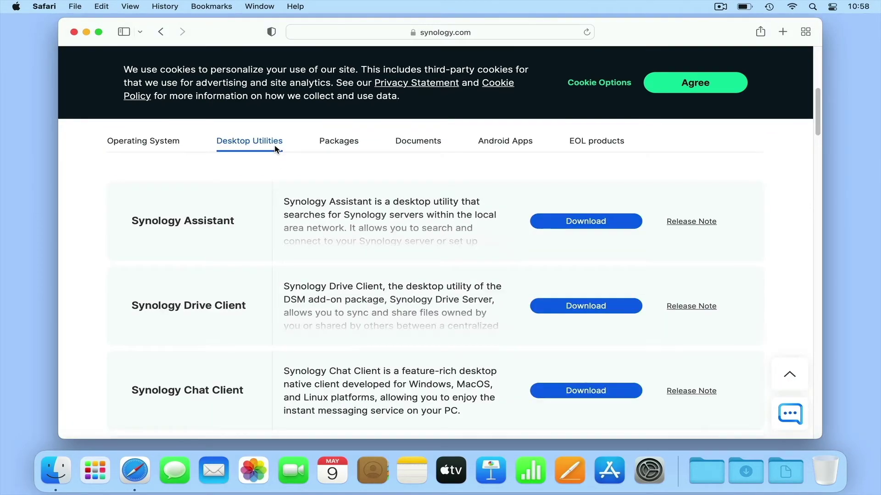
pyautogui.click(589, 225)
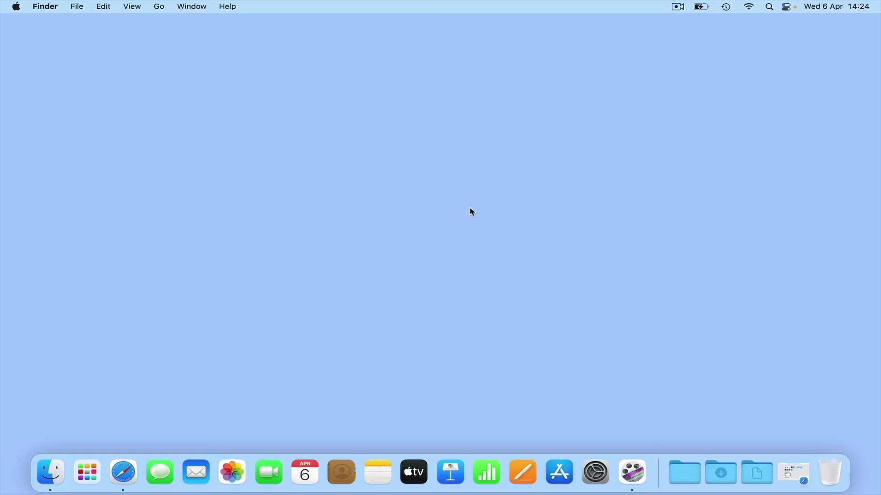
# Bring Safari back up and enter find.synology.com as the address.
pyautogui.click(121, 474)
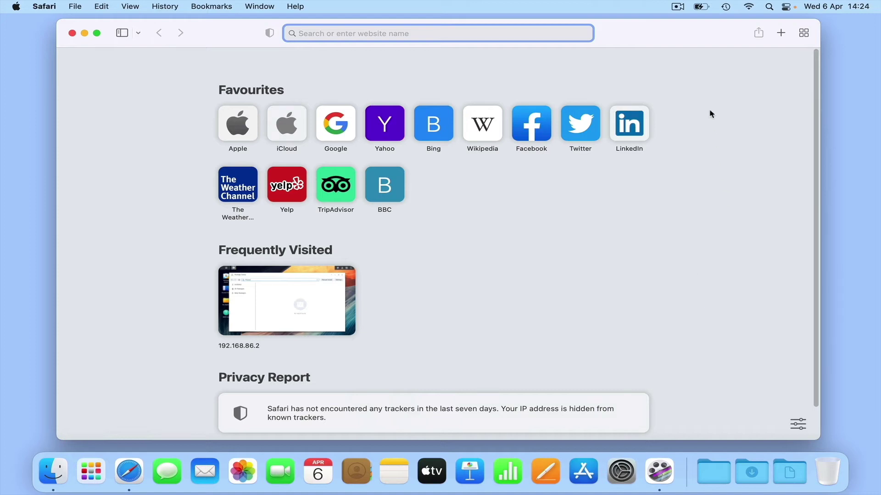
pyautogui.write('find')
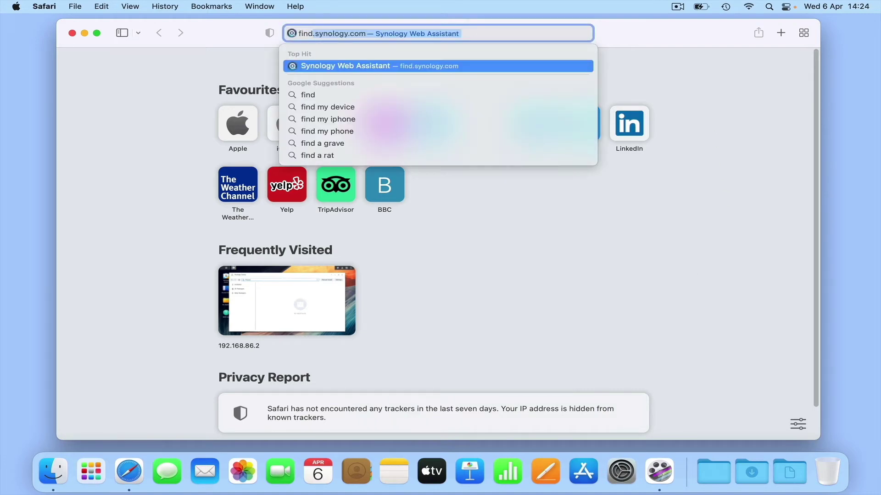
pyautogui.write('.synolo')
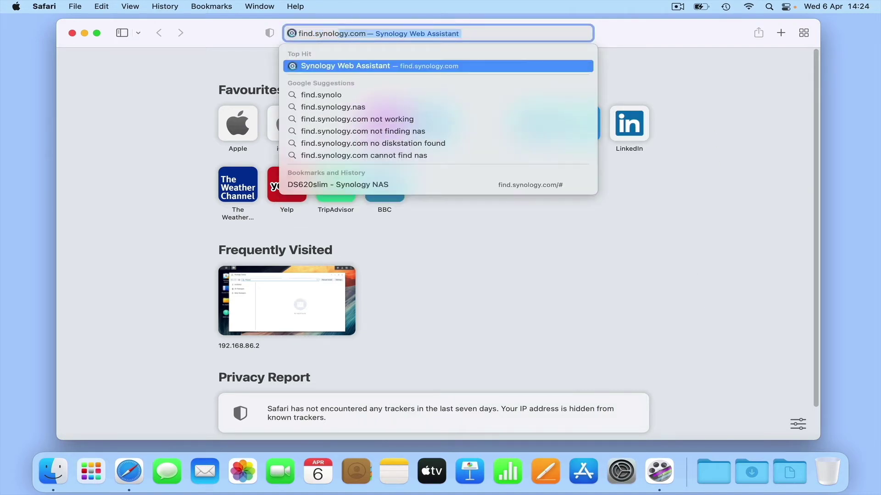
pyautogui.write('gy.com')
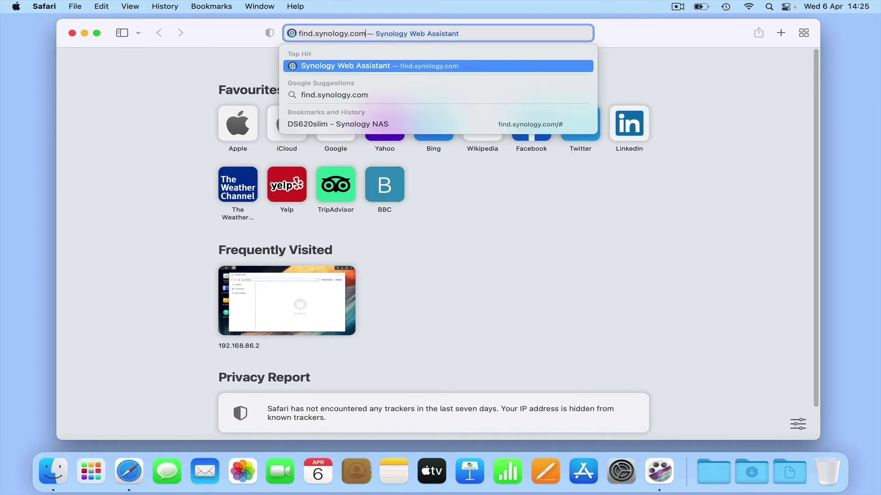
# Load find.synology.com and let Web Assistant detect the DS1520+ at 192.168.86.171.
pyautogui.press('Return')
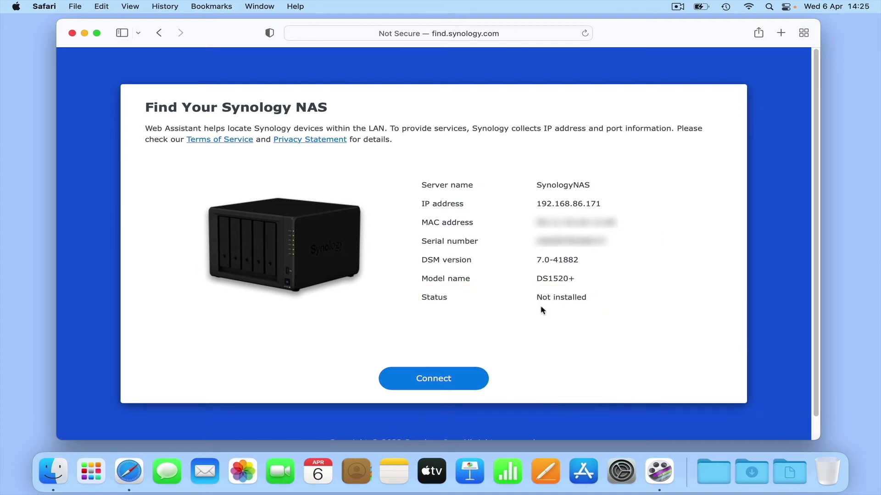
# Connect to the found DS1520+, agree to the EULA and continue past the privacy statement.
pyautogui.click(451, 378)
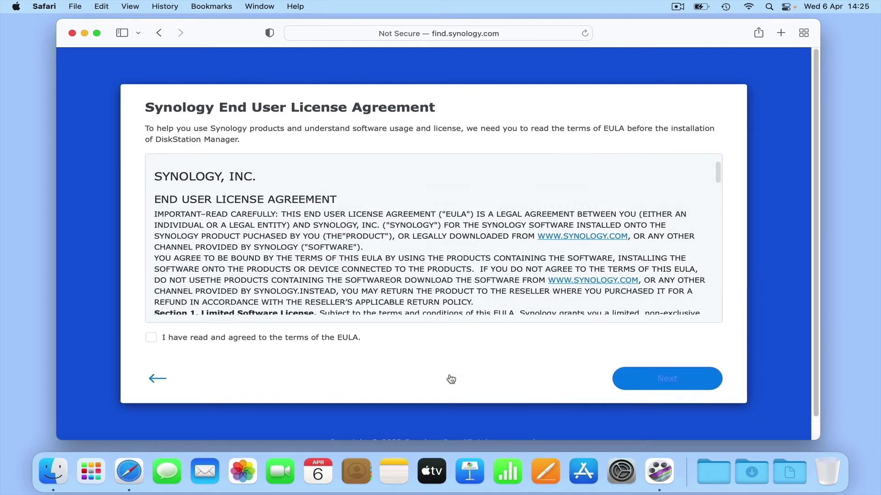
pyautogui.click(152, 339)
pyautogui.click(672, 379)
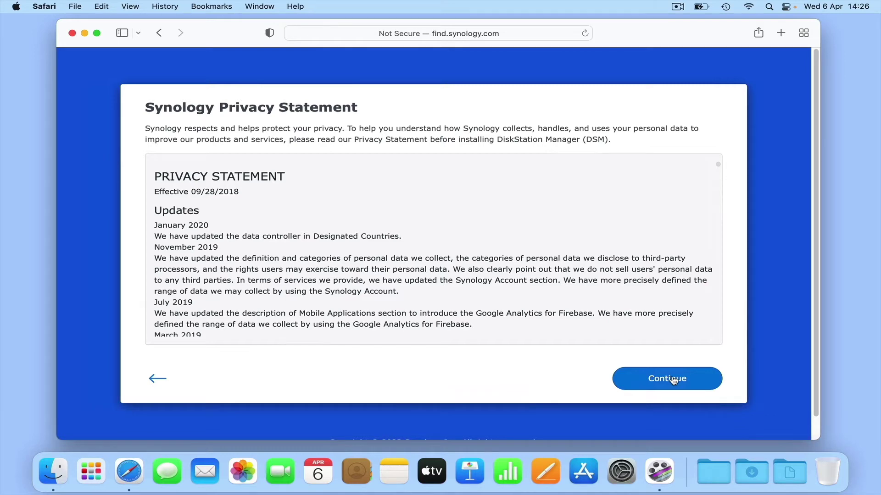
pyautogui.click(673, 381)
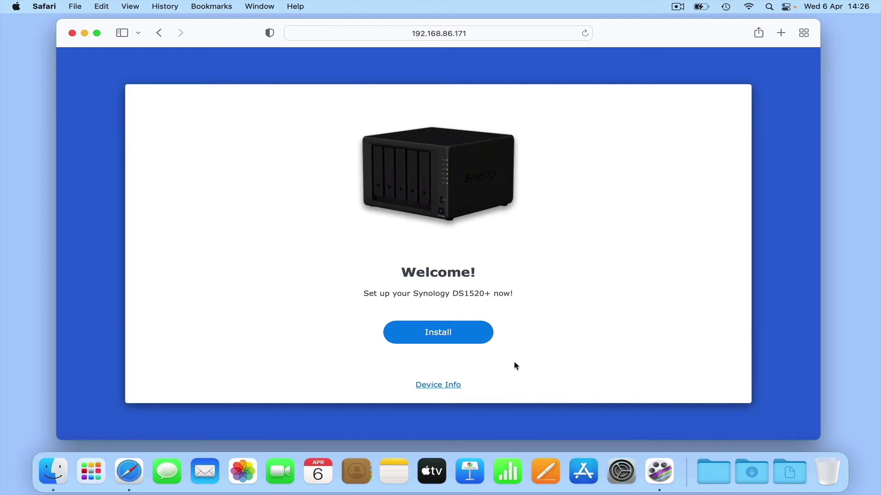
# Start setting up the DS1520+, keeping automatic download of the latest DSM version.
pyautogui.click(480, 343)
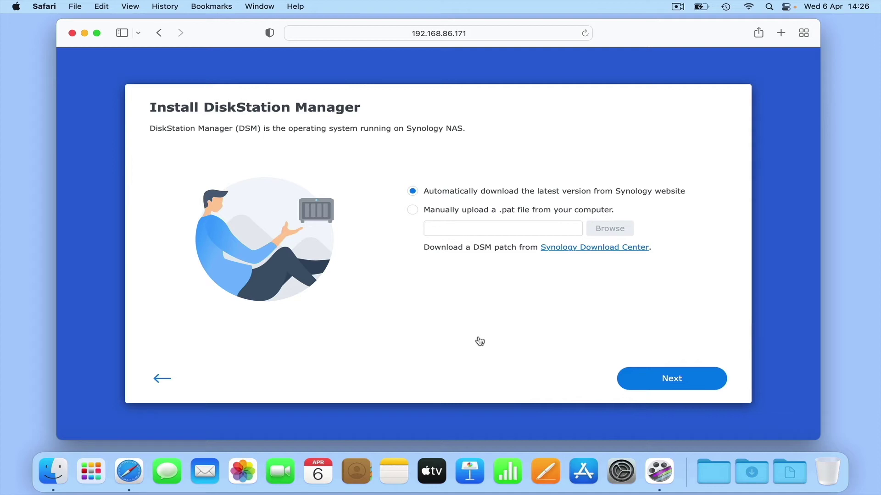
# Confirm erasing all data on drives 1 and 2 and install DSM 7.1.
pyautogui.click(689, 382)
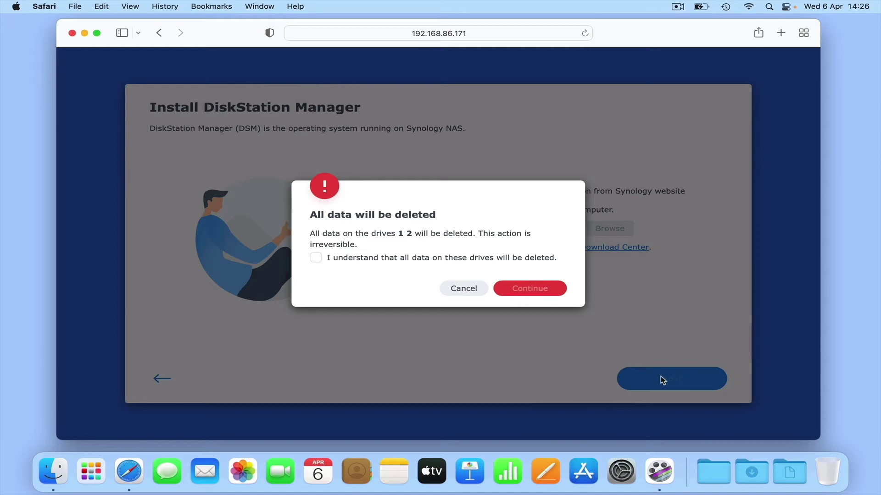
pyautogui.click(316, 259)
pyautogui.click(523, 292)
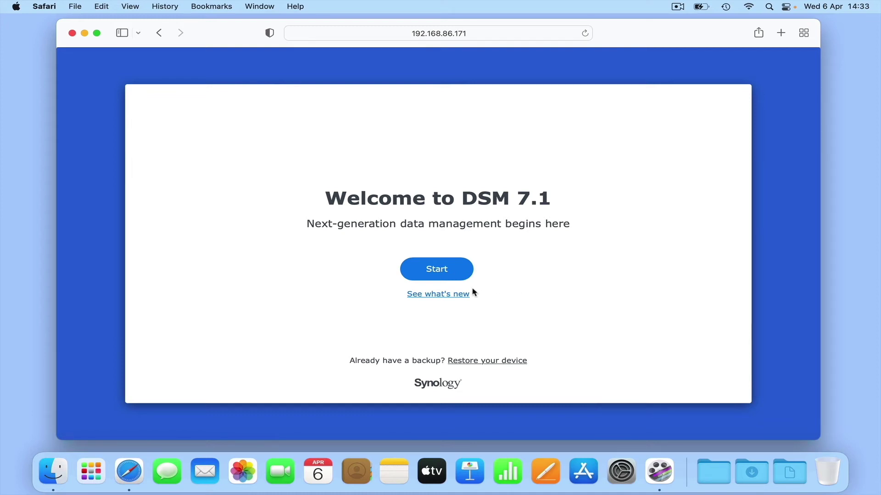
# Begin DSM 7.1 setup and enter DS1520 as the device name, without the plus.
pyautogui.click(453, 275)
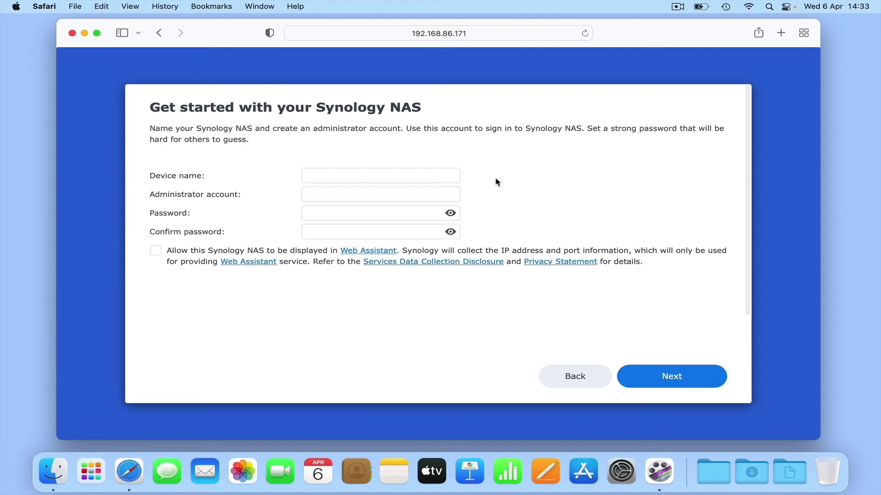
pyautogui.click(437, 176)
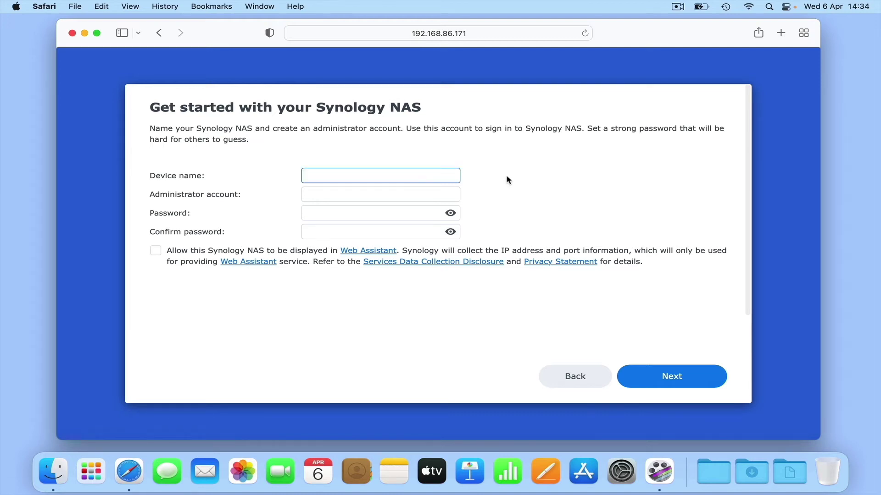
pyautogui.write('DS1520+')
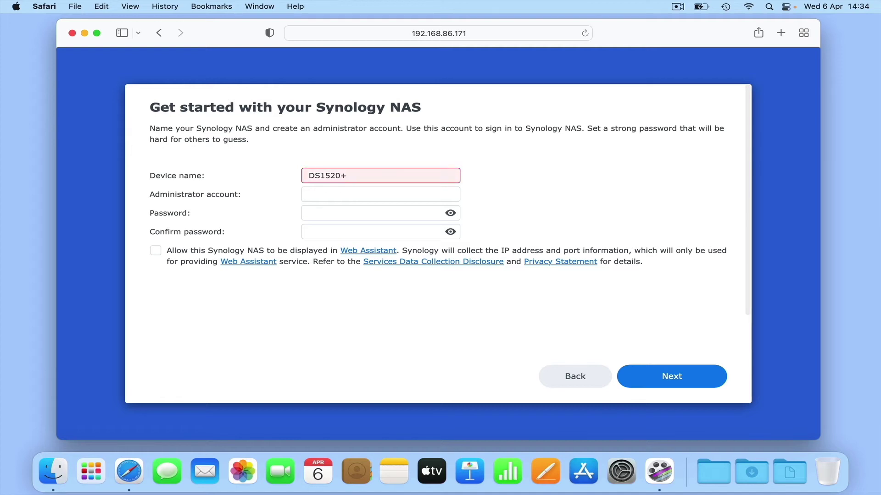
pyautogui.press('BackSpace')
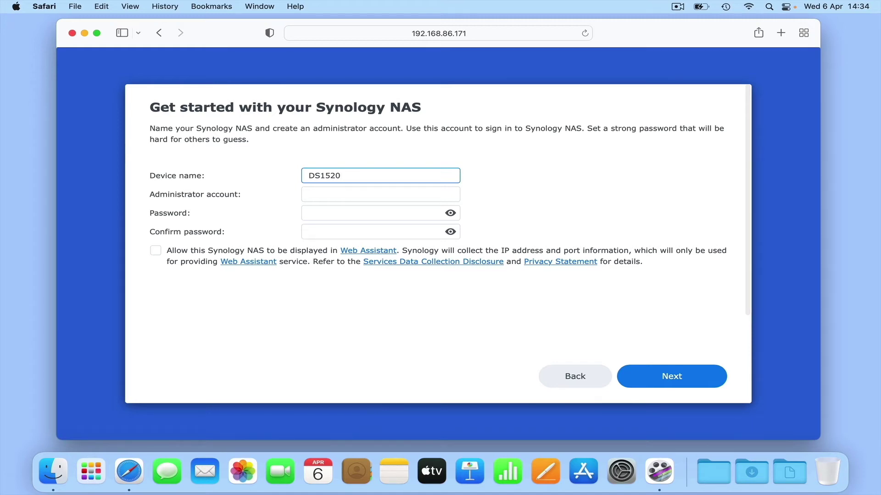
pyautogui.press('Tab')
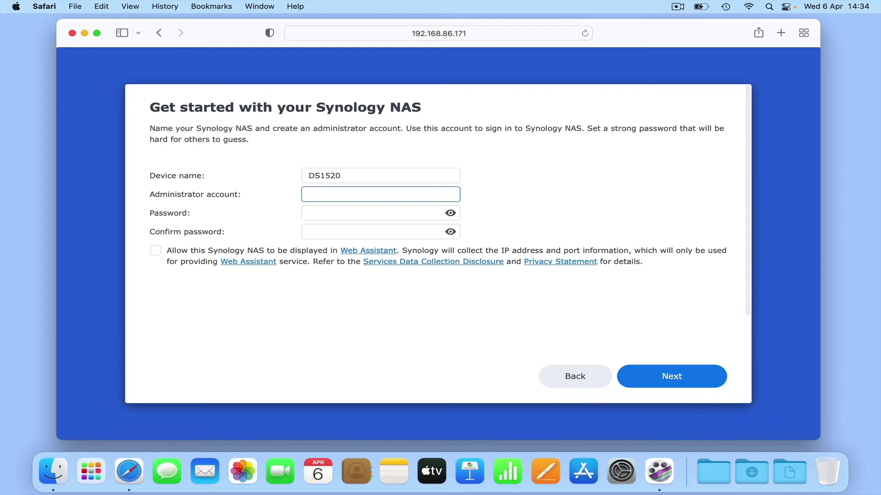
# Replace the first administrator name attempt with the username System-Admin.
pyautogui.write('Admini')
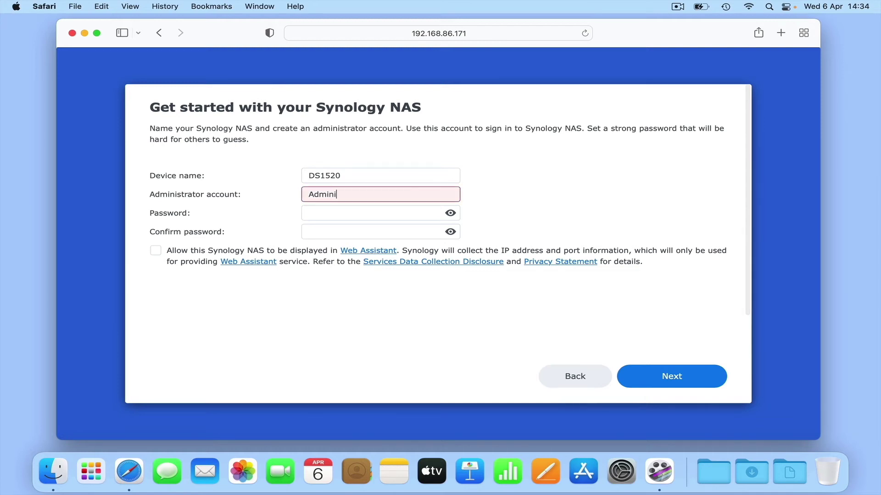
pyautogui.write('strator')
pyautogui.press('BackSpace')
pyautogui.press('BackSpace')
pyautogui.press('BackSpace')
pyautogui.press('BackSpace')
pyautogui.press('BackSpace')
pyautogui.press('BackSpace')
pyautogui.press('BackSpace')
pyautogui.press('BackSpace')
pyautogui.press('BackSpace')
pyautogui.press('BackSpace')
pyautogui.press('BackSpace')
pyautogui.press('BackSpace')
pyautogui.press('BackSpace')
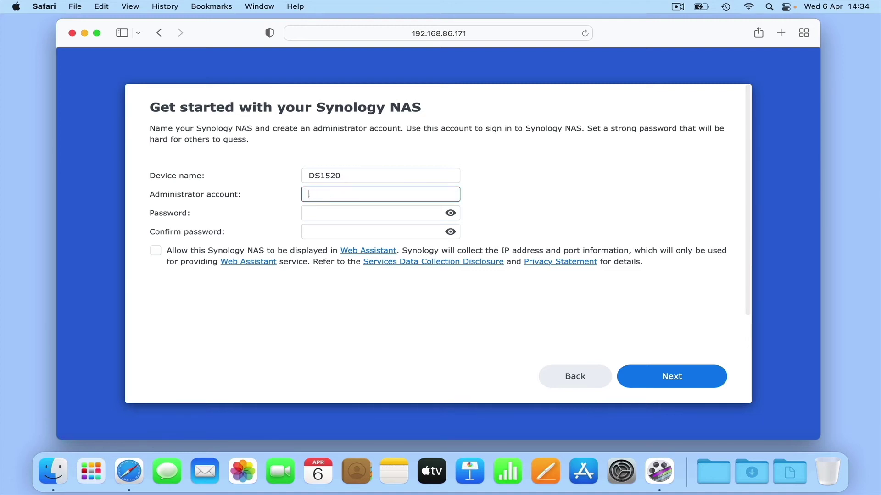
pyautogui.write('System-Admin')
# Enter and confirm the administrator password, and allow the NAS to be listed in Web Assistant.
pyautogui.click(309, 213)
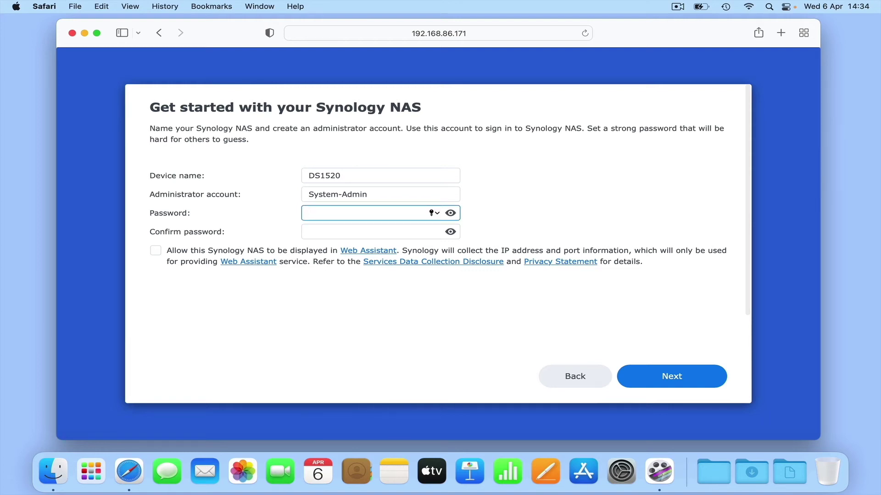
pyautogui.write('•••••••••')
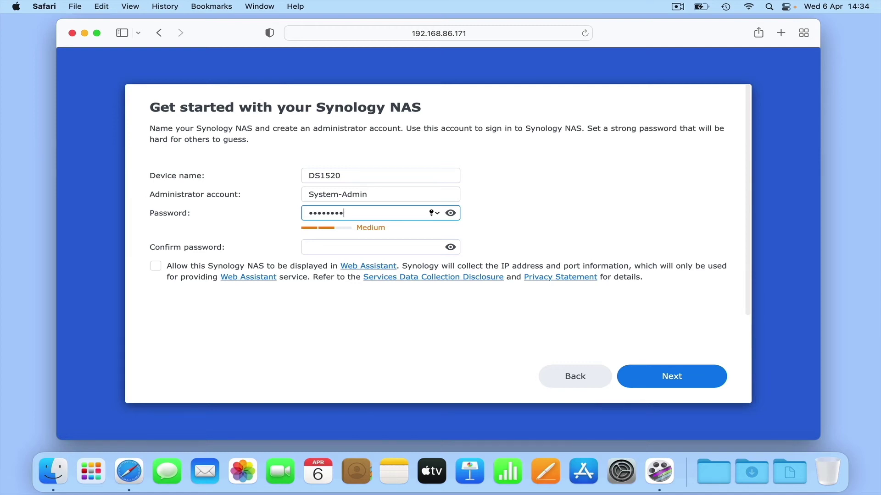
pyautogui.write('•')
pyautogui.press('Tab')
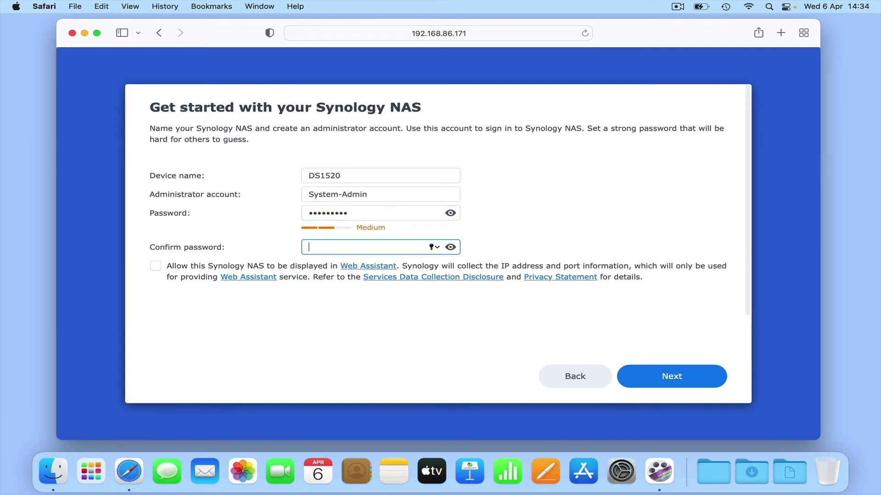
pyautogui.write('••••••••••')
pyautogui.click(158, 268)
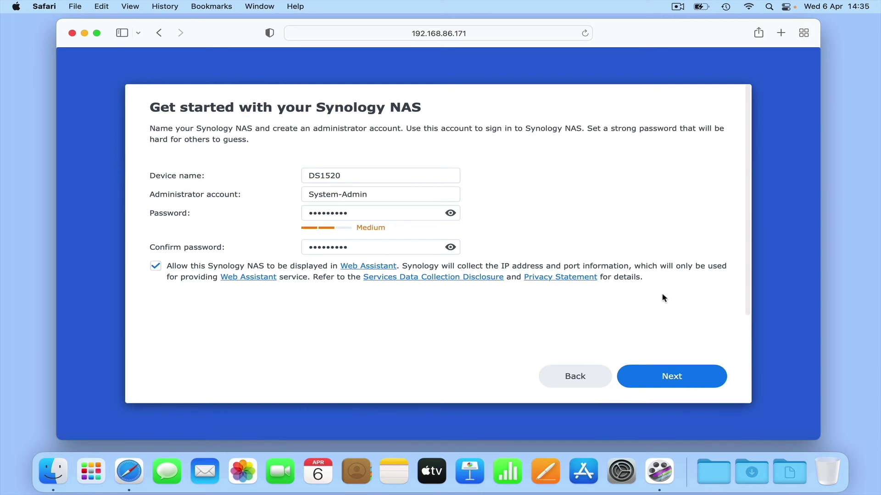
# Submit the admin details, never save this site's password, and choose update notifications with manual install.
pyautogui.click(680, 381)
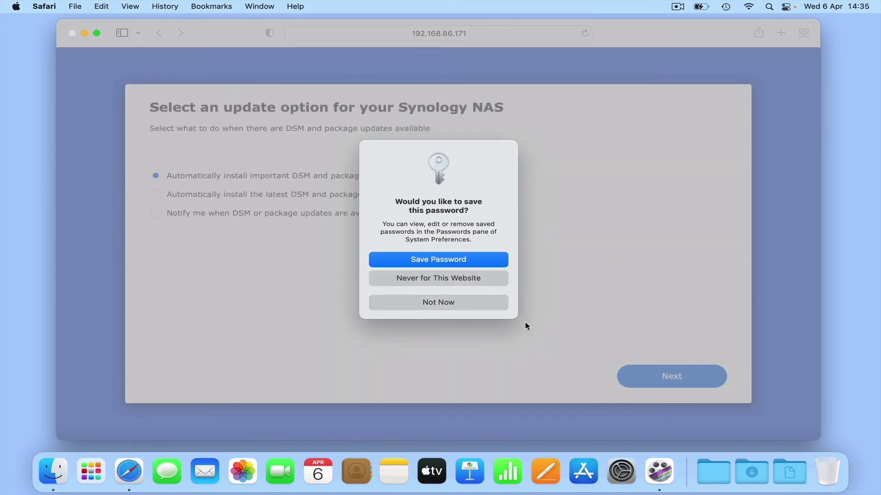
pyautogui.click(498, 284)
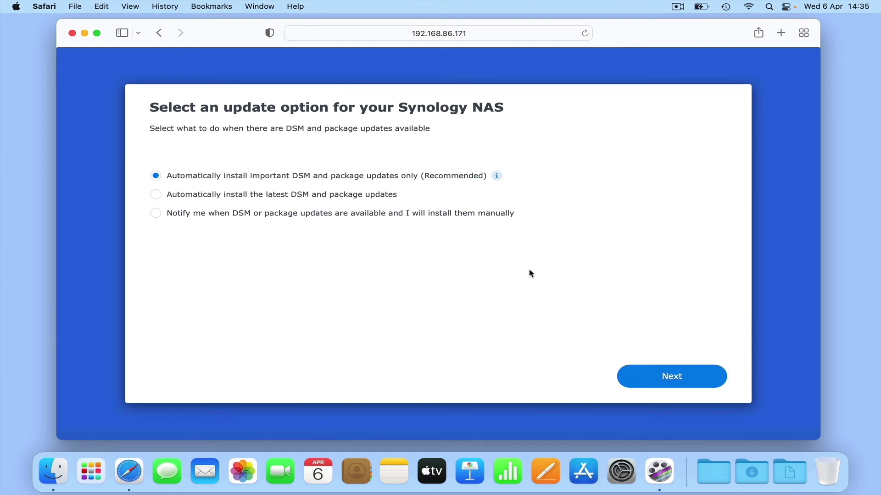
pyautogui.click(157, 214)
pyautogui.click(678, 386)
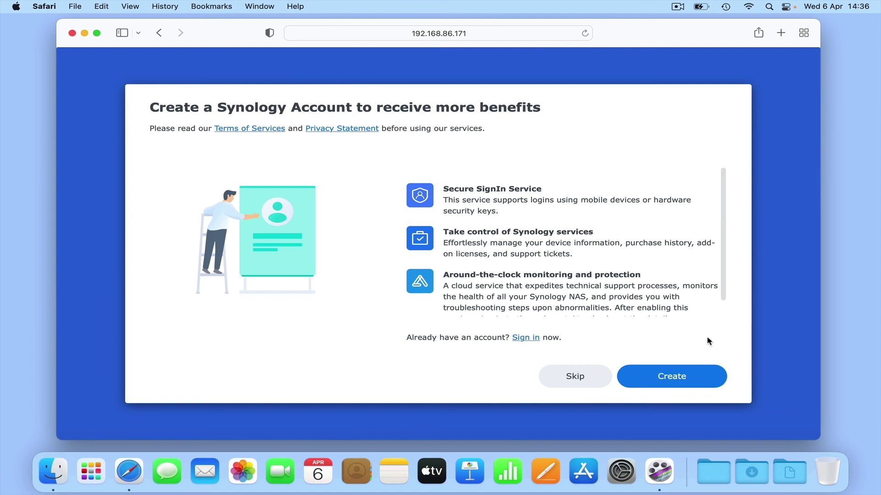
# Skip the Synology Account page and submit Device Analytics with the data-sharing box left unchecked.
pyautogui.click(587, 379)
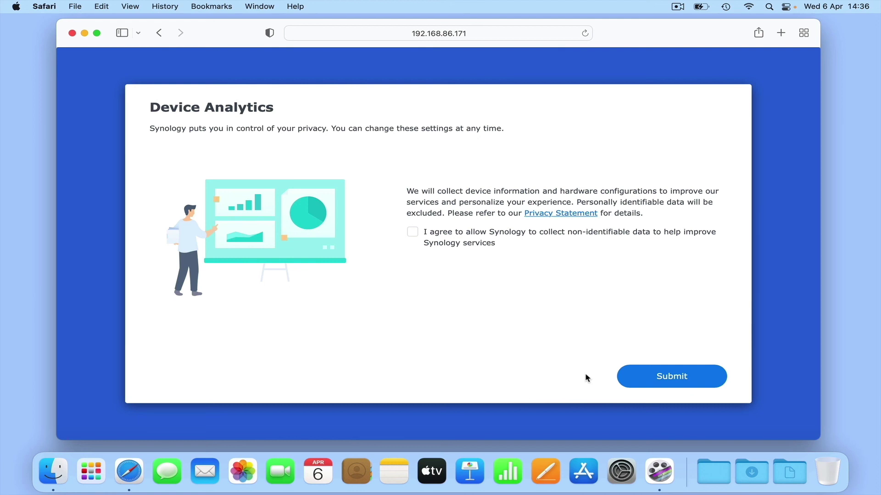
pyautogui.click(698, 383)
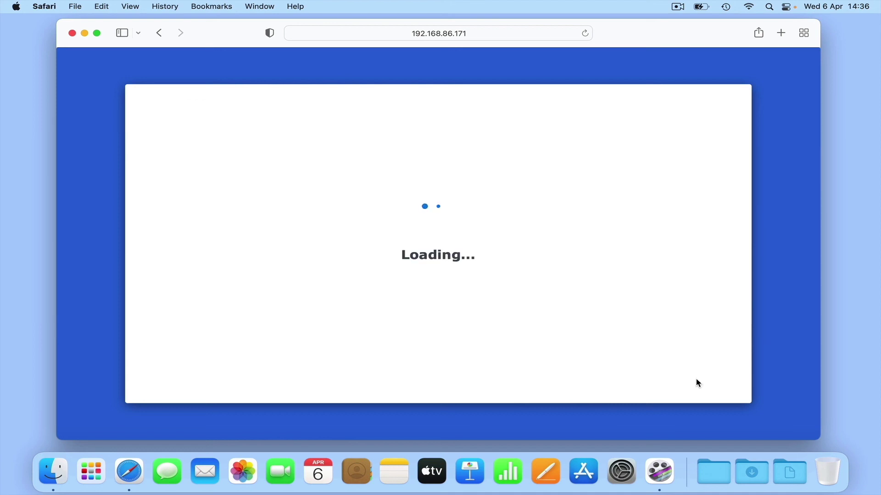